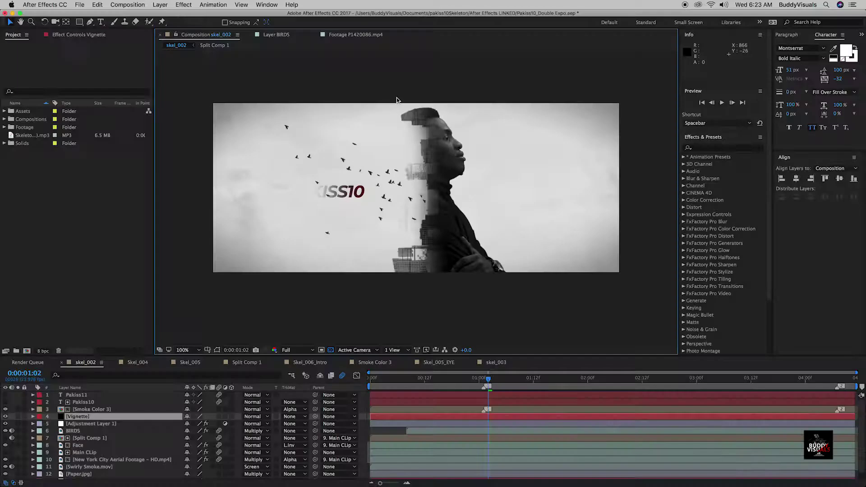
- Set the Composition panel's preview resolution to Third
click(372, 97)
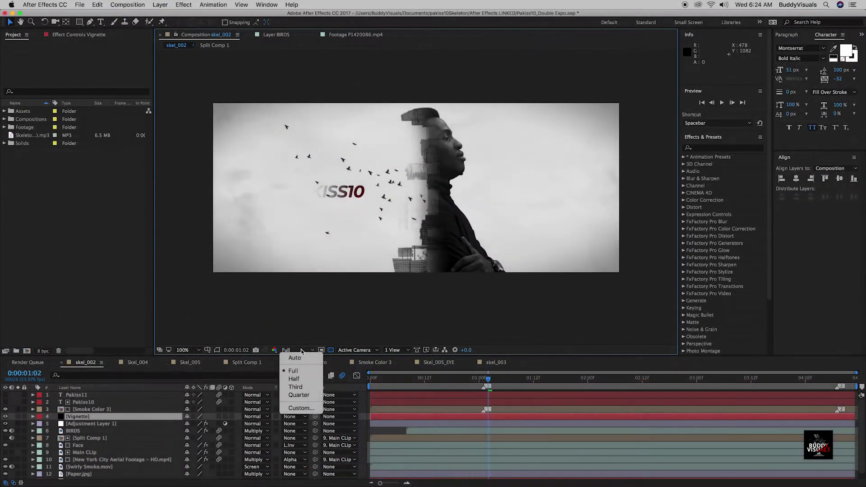
click(305, 351)
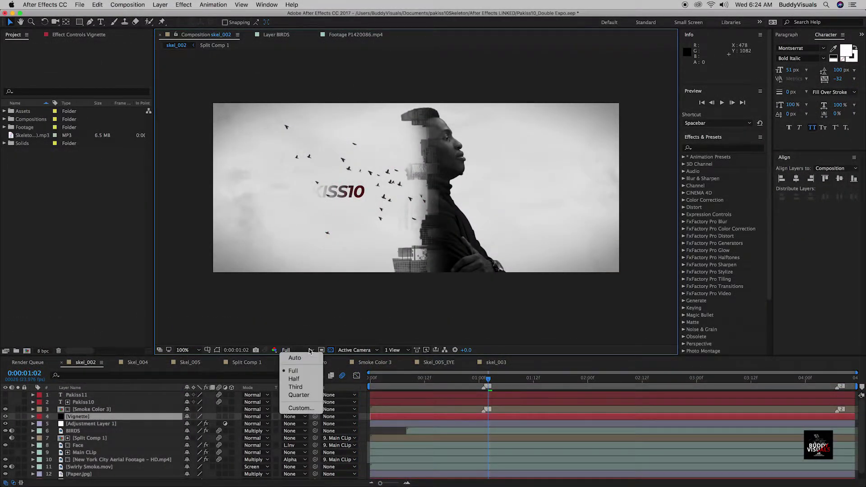
click(300, 389)
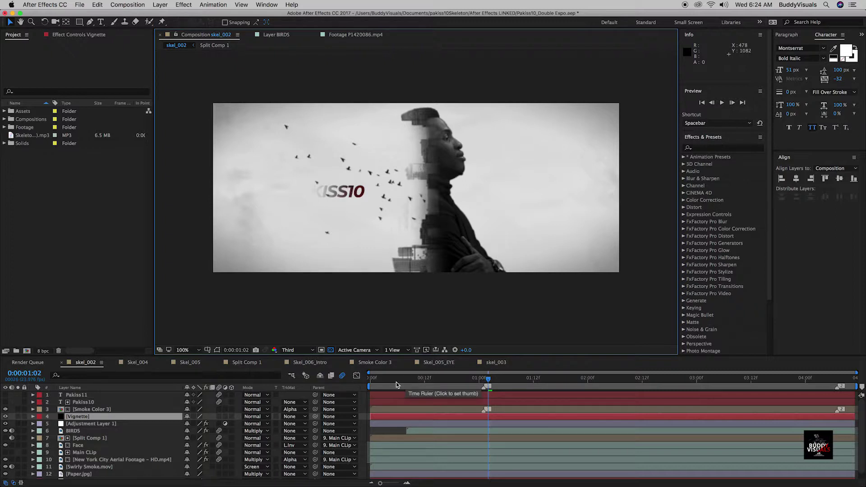
- In Fast Previews Renderer Options, set Classic 3D Shadow Map Resolution to 250
click(427, 351)
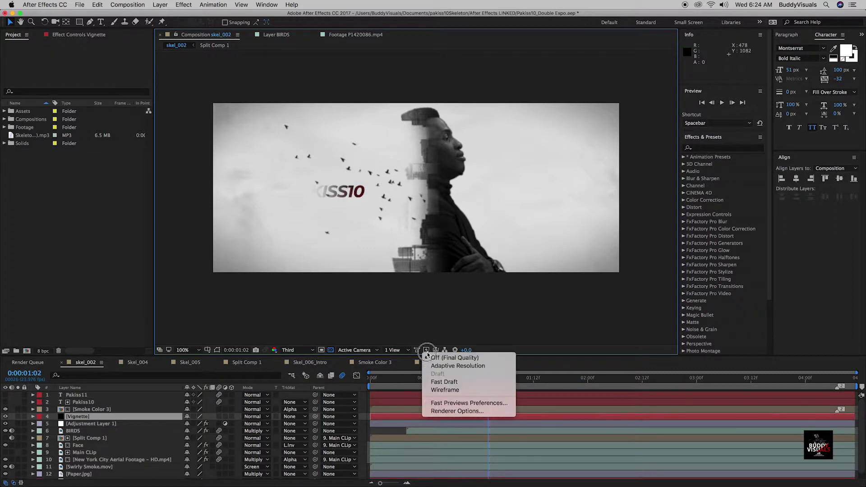
click(443, 411)
click(467, 235)
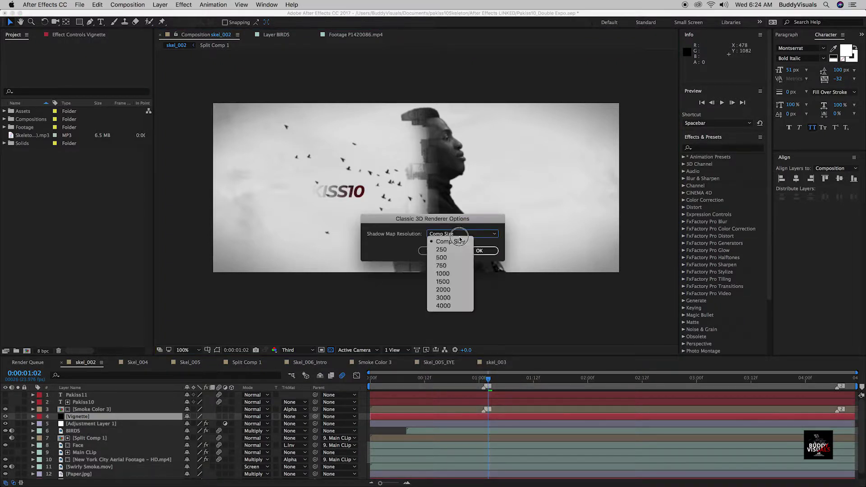
click(466, 236)
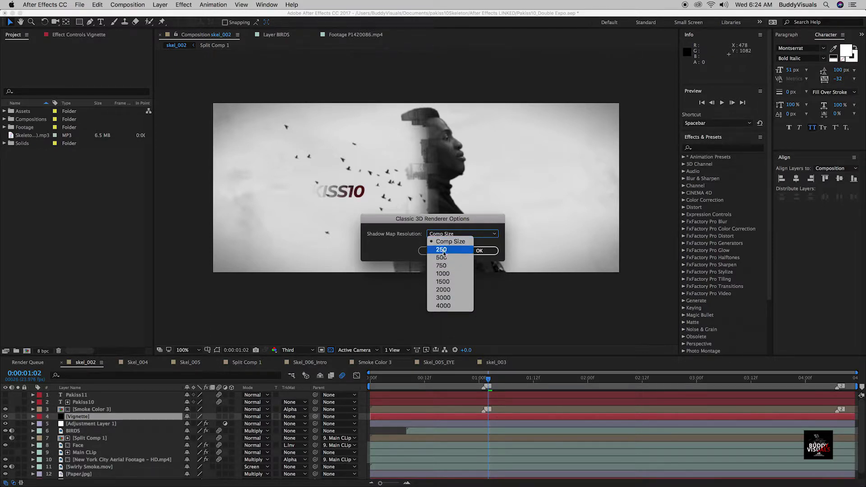
click(444, 251)
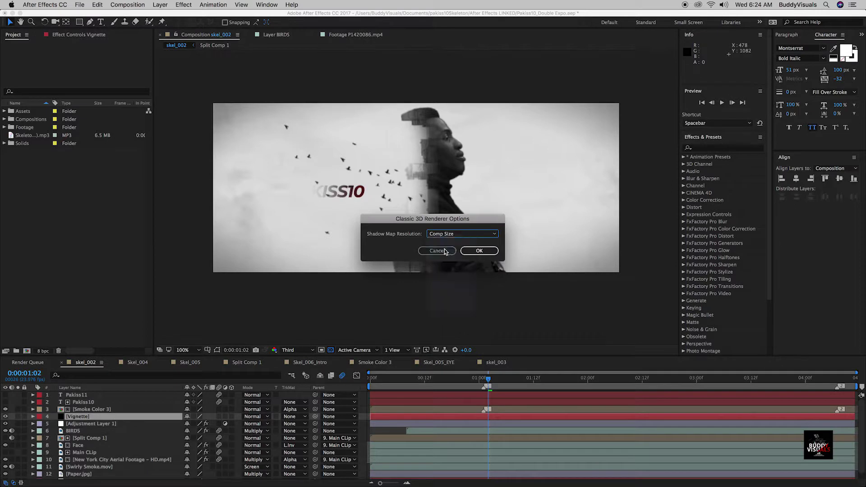
click(477, 251)
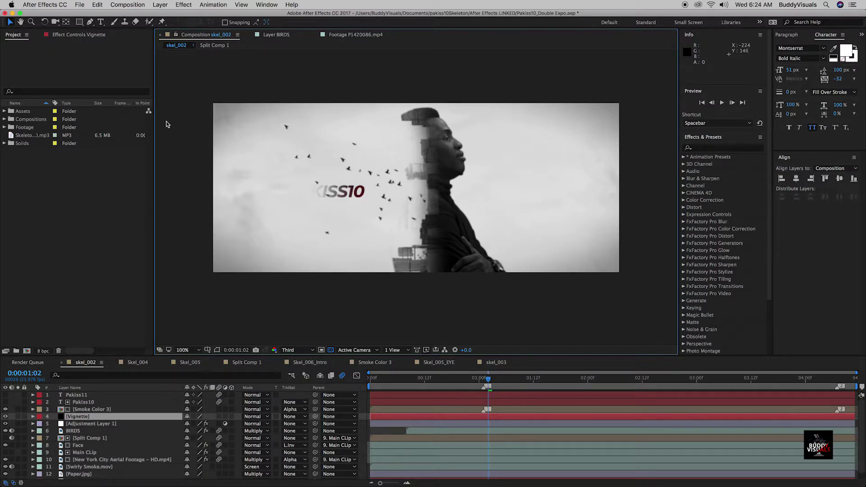
- Open After Effects CC > Preferences > Memory, after briefly checking the Edit menu
click(99, 5)
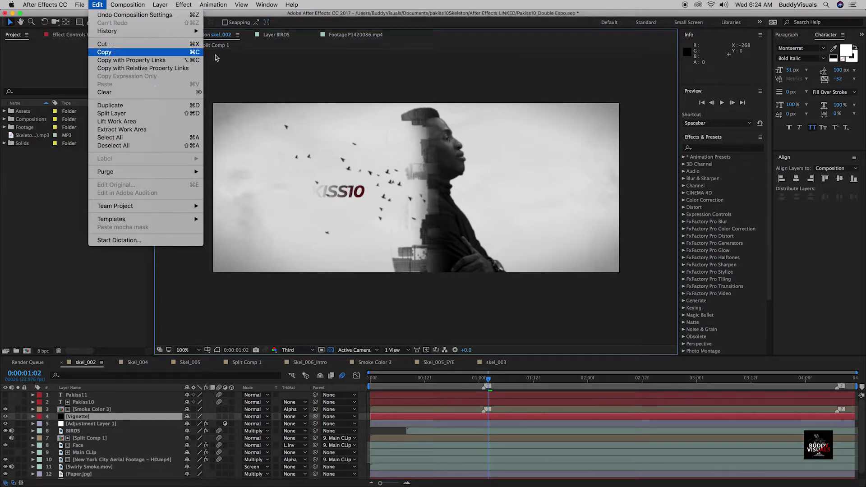
click(322, 67)
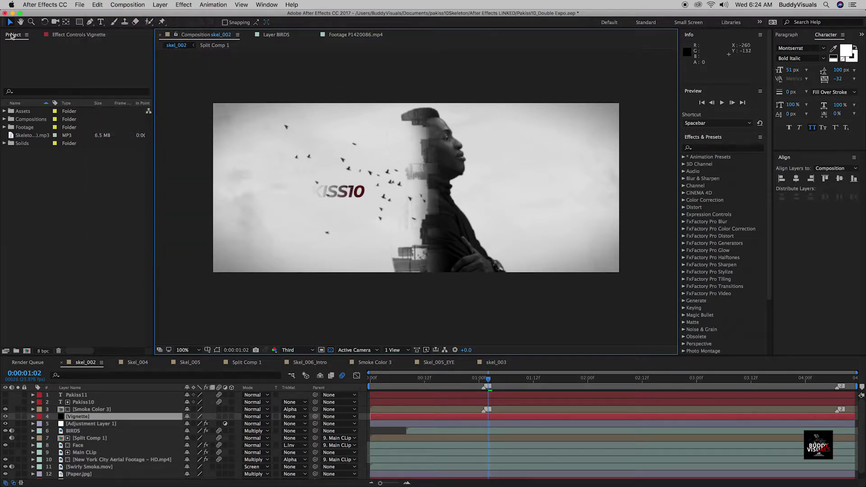
click(46, 5)
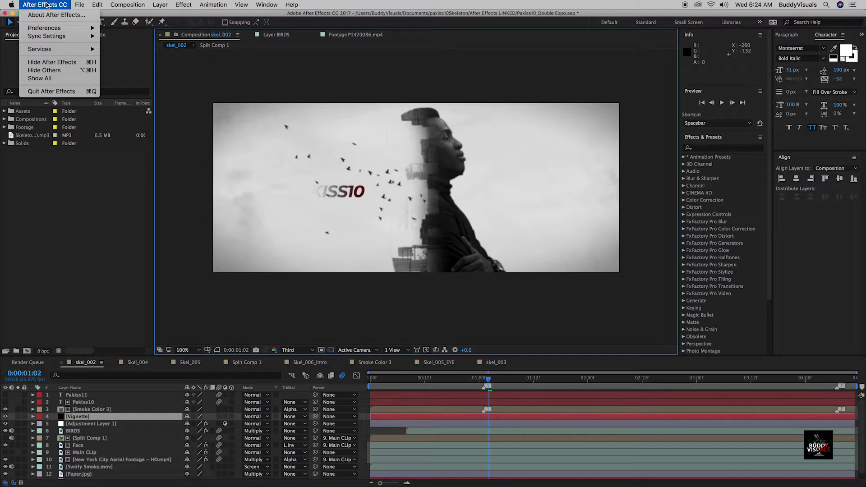
mouse_move(45, 28)
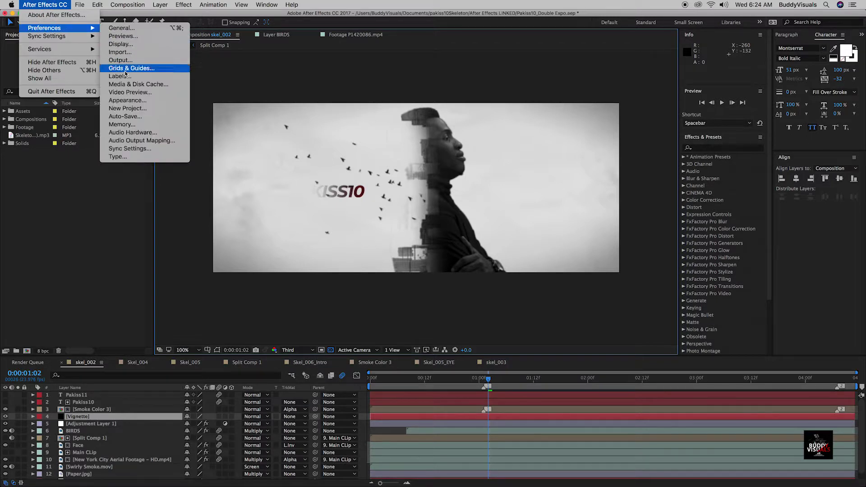
click(123, 125)
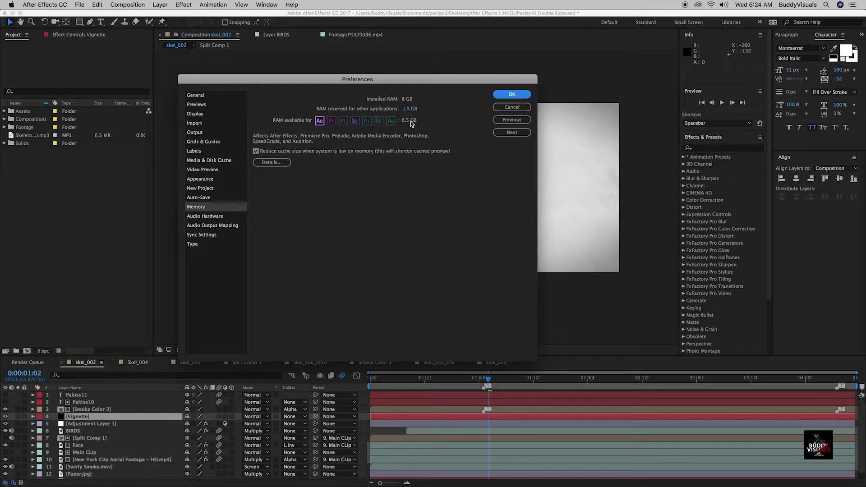
- Clean Database & Cache under Media & Disk Cache, confirm Preferences, and rewind the playhead
click(226, 161)
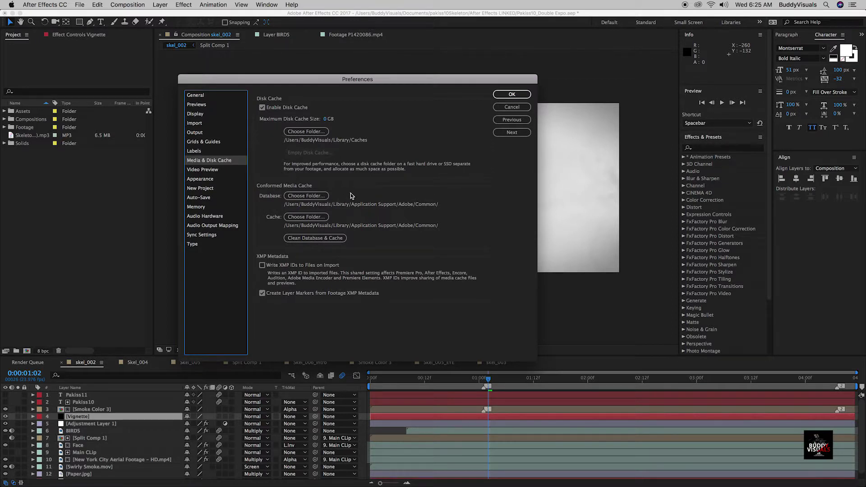
click(335, 240)
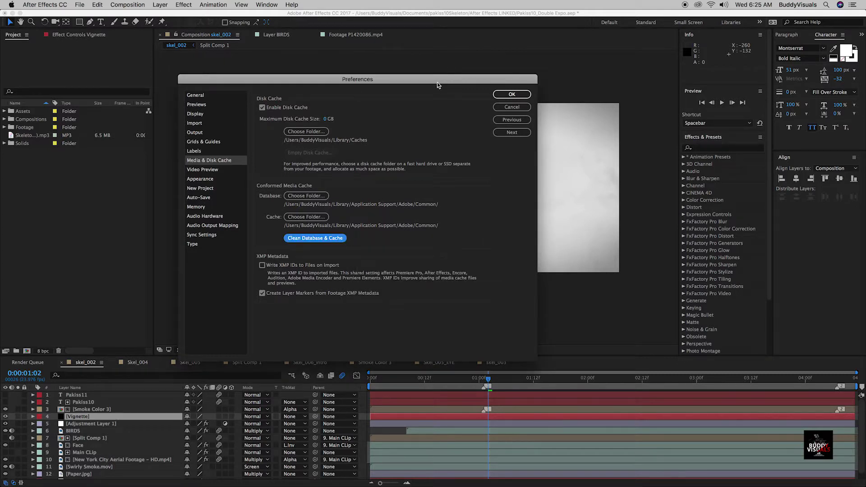
drag(438, 84, 451, 78)
click(528, 89)
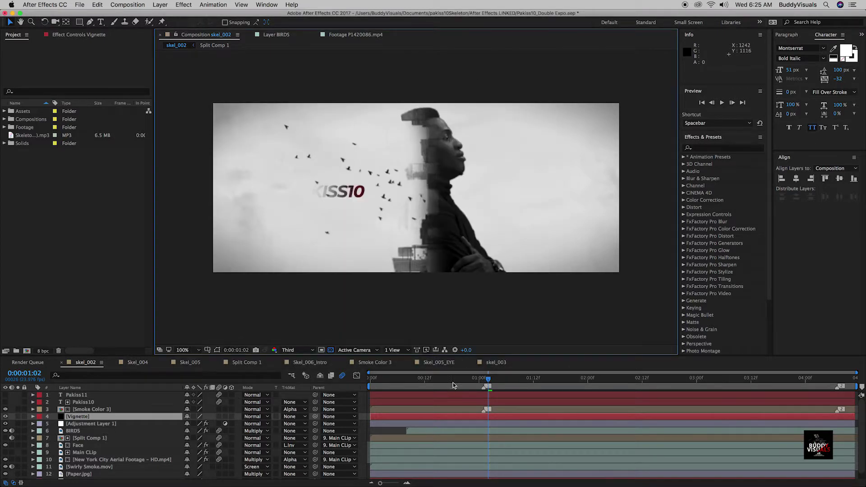
mouse_move(453, 382)
mouse_down()
mouse_move(375, 380)
mouse_move(384, 382)
mouse_up()
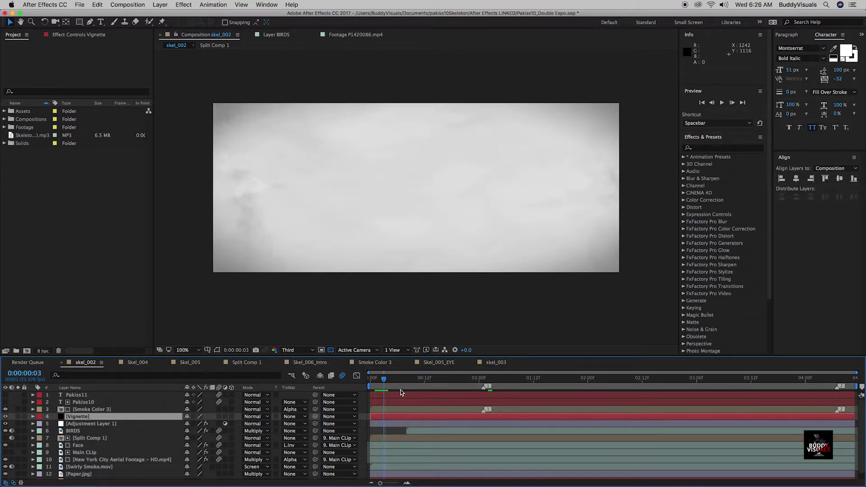
- Play the composition preview from the start and stop it around frame 21
key(space)
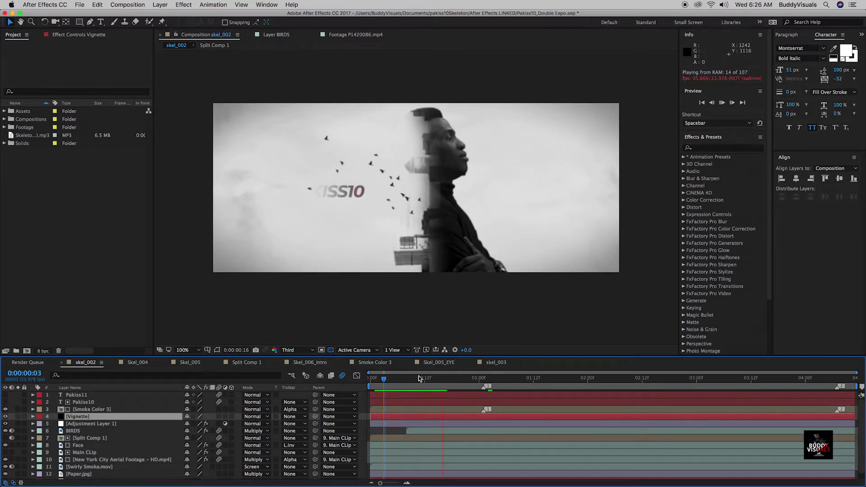
key(space)
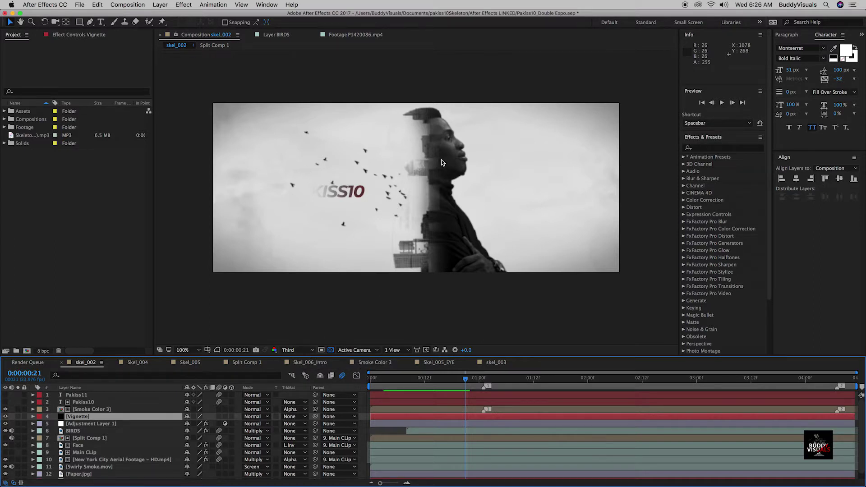
- Switch the viewer's Resolution dropdown back to Full
click(290, 350)
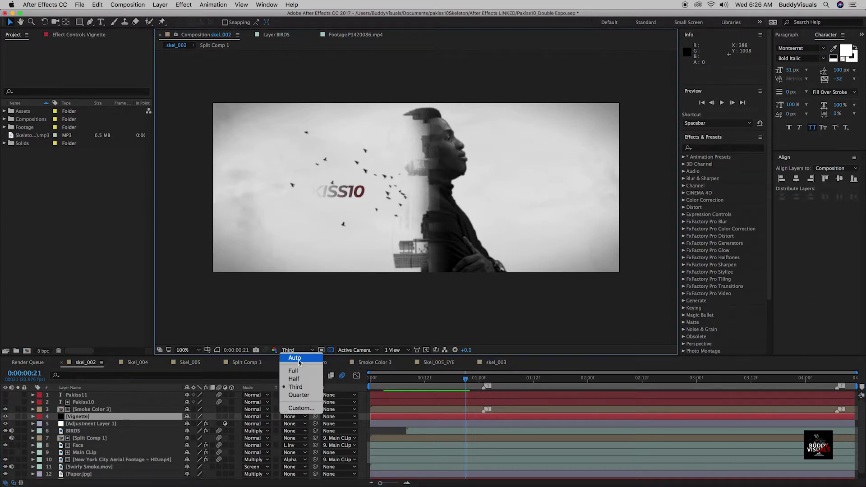
click(293, 372)
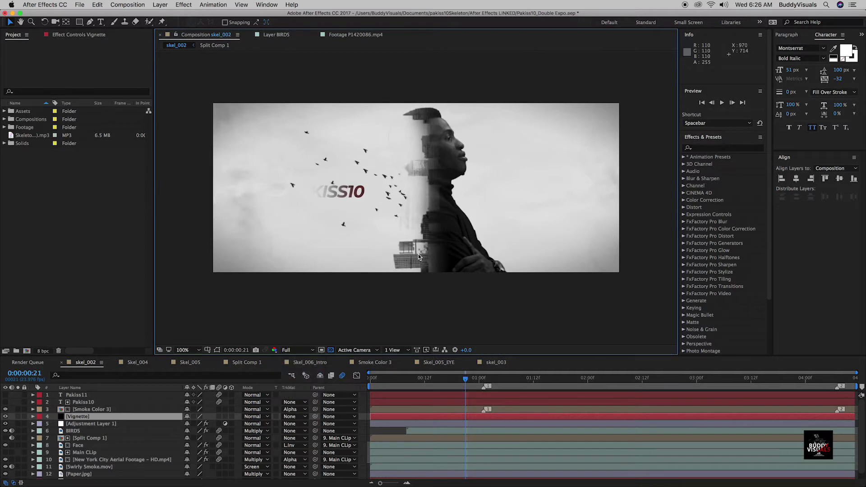